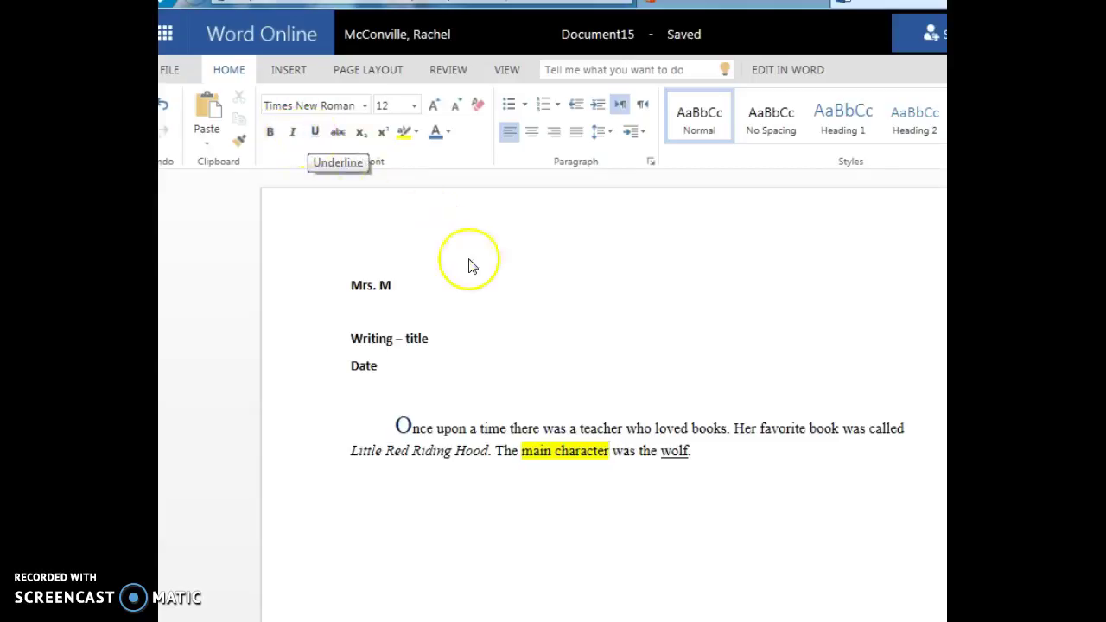
Select the whole story paragraph and open its detailed paragraph settings
click(716, 454)
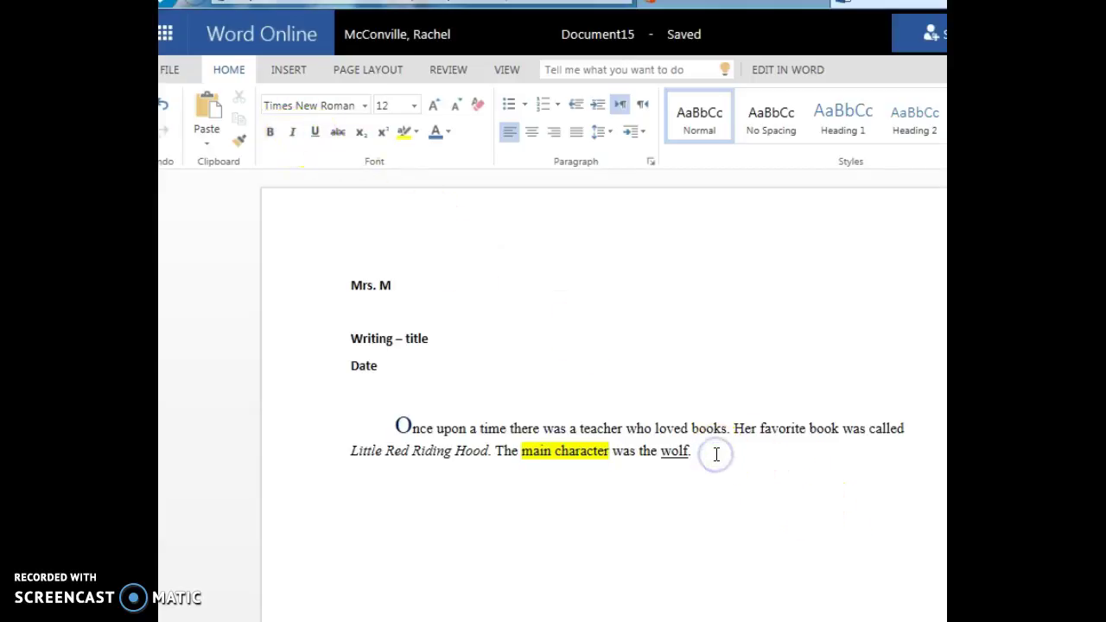
click(704, 447)
drag(391, 421, 716, 487)
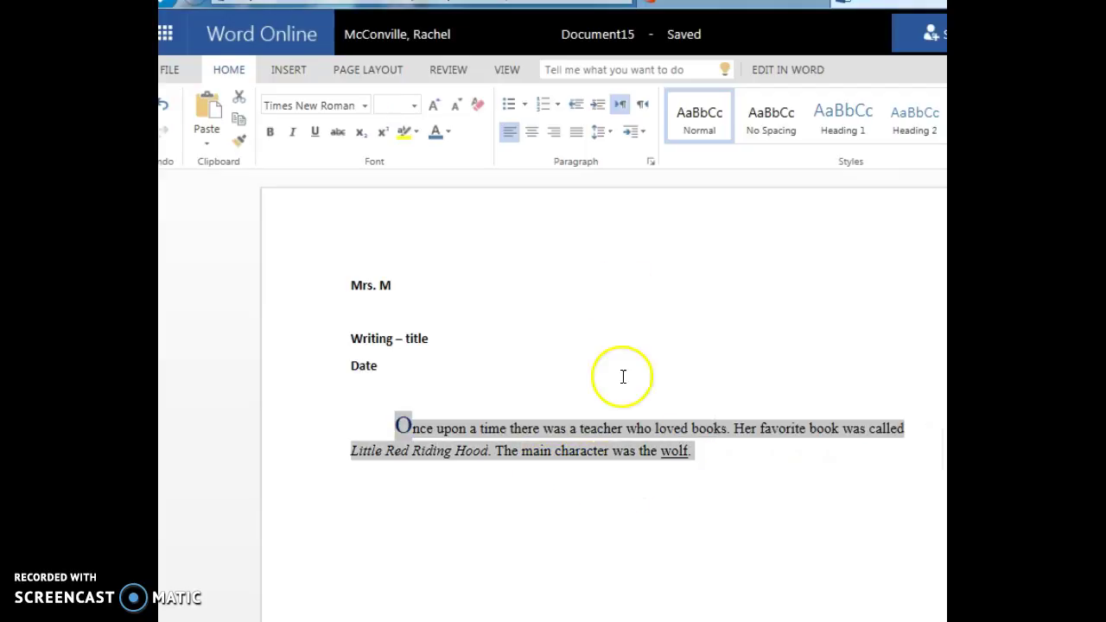
click(653, 166)
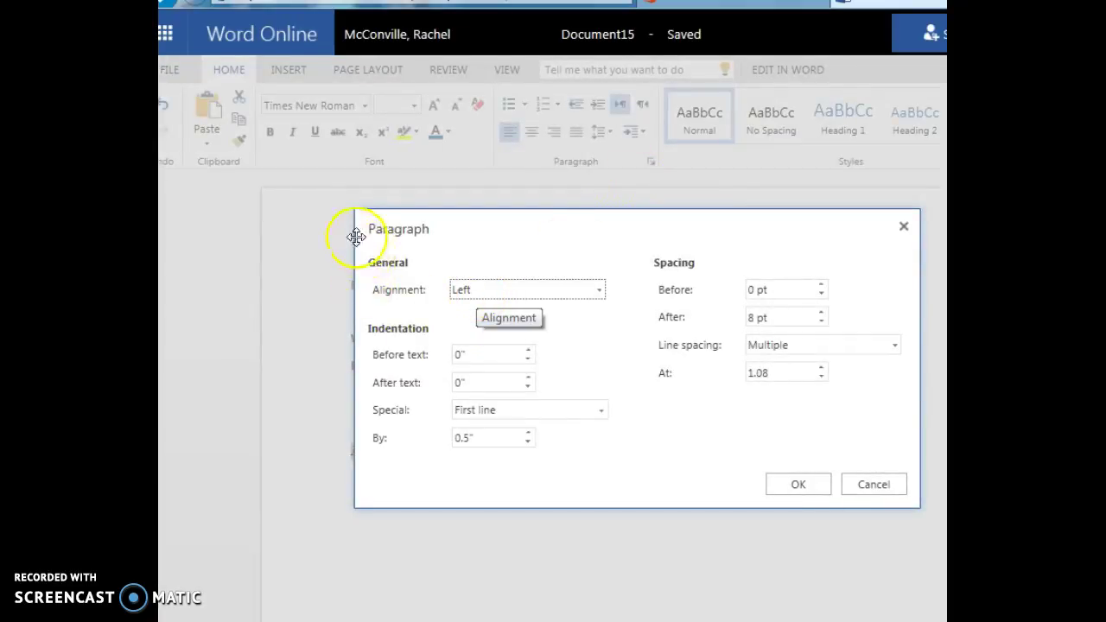
Examine the alignment choices in the paragraph settings, including Center, Right, Justified and Distributed, without picking one
click(599, 289)
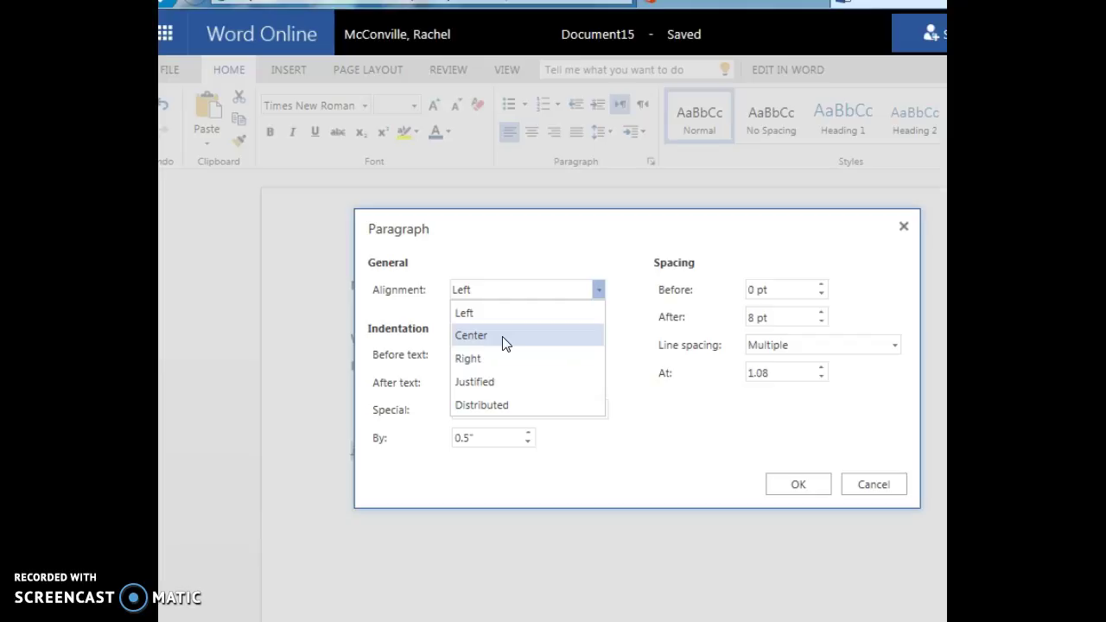
click(469, 361)
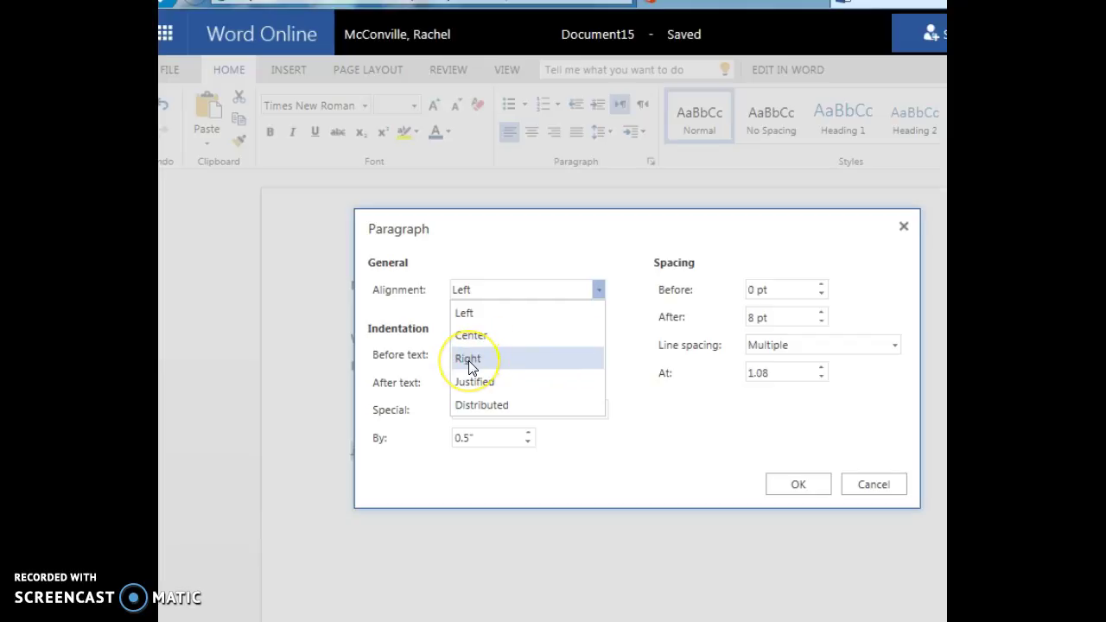
click(471, 388)
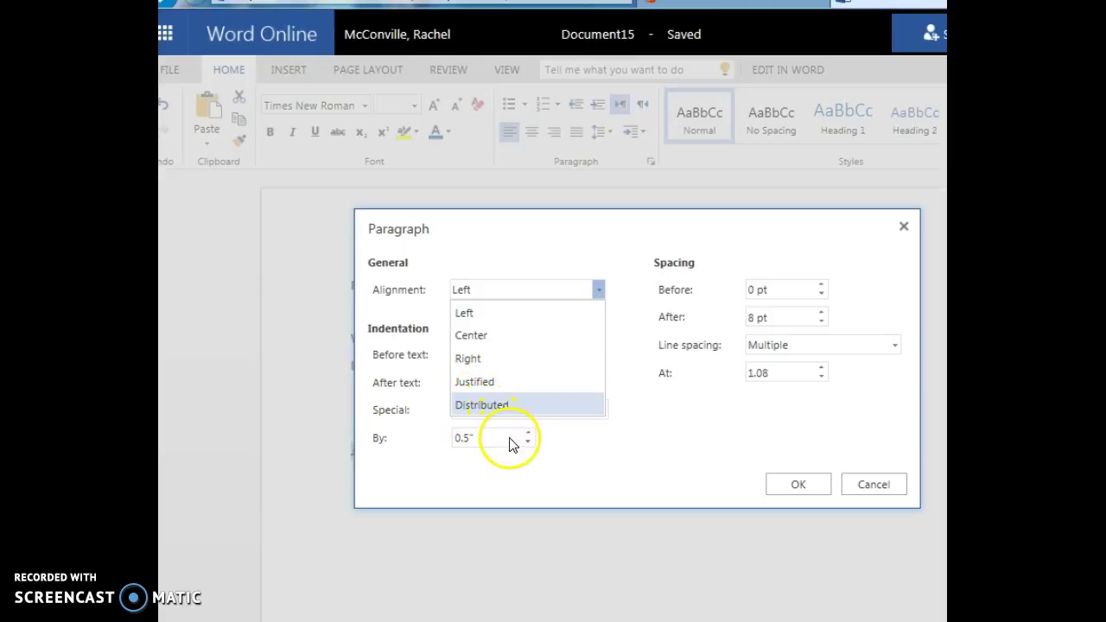
click(507, 492)
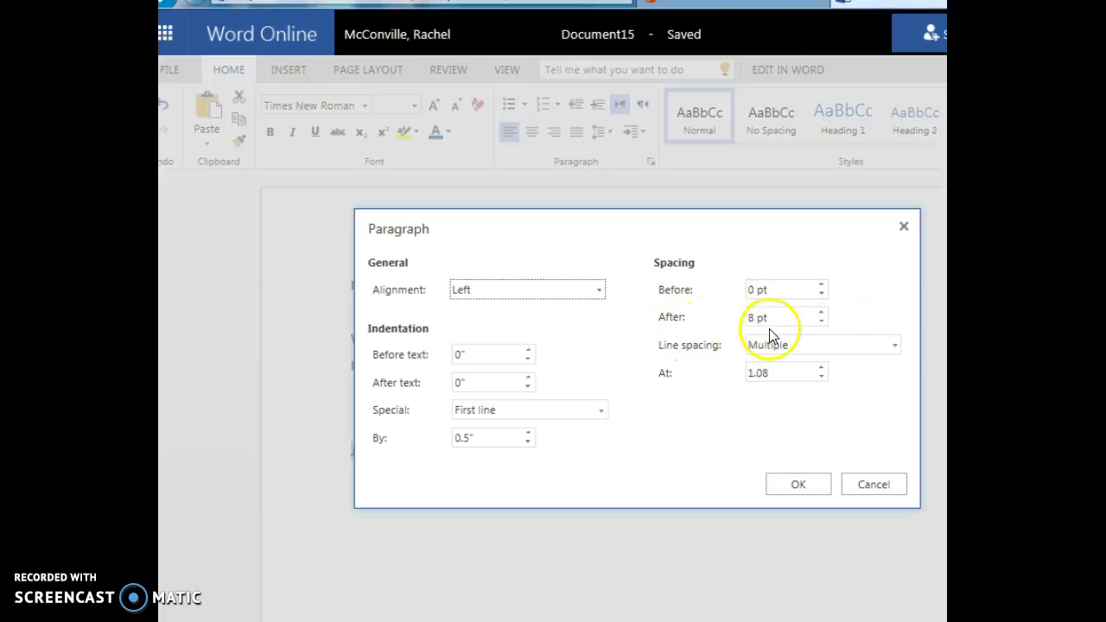
Set the spacing after the story paragraph to Auto
click(822, 323)
click(821, 322)
click(822, 322)
click(821, 323)
click(821, 323)
click(822, 323)
click(821, 322)
click(822, 322)
click(821, 323)
click(821, 322)
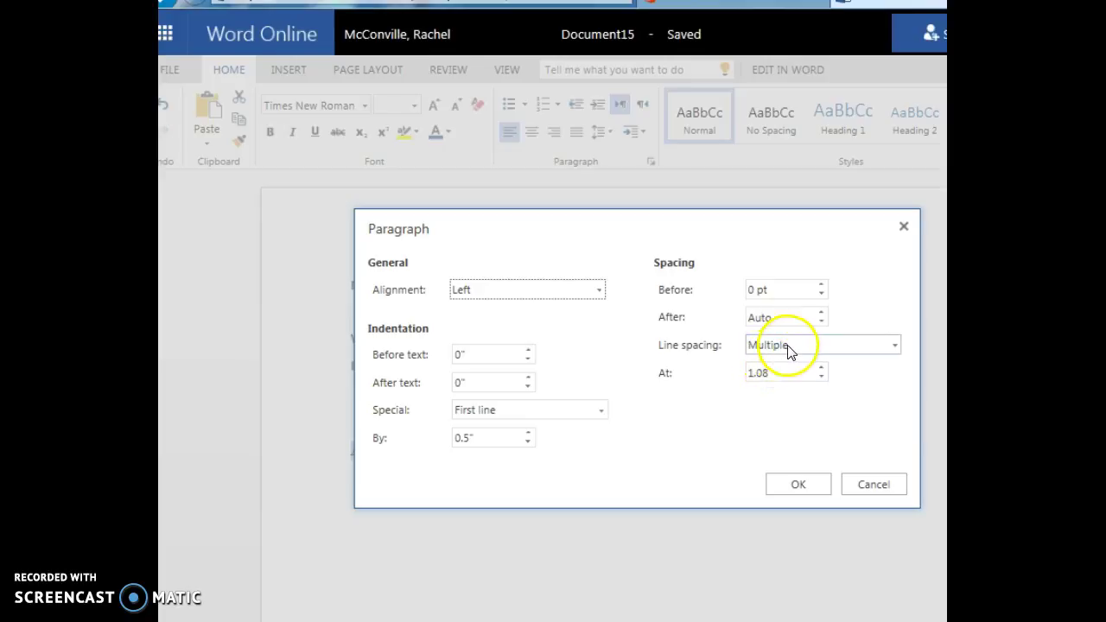
Set the story paragraph's line spacing to Double and apply the paragraph settings
click(895, 345)
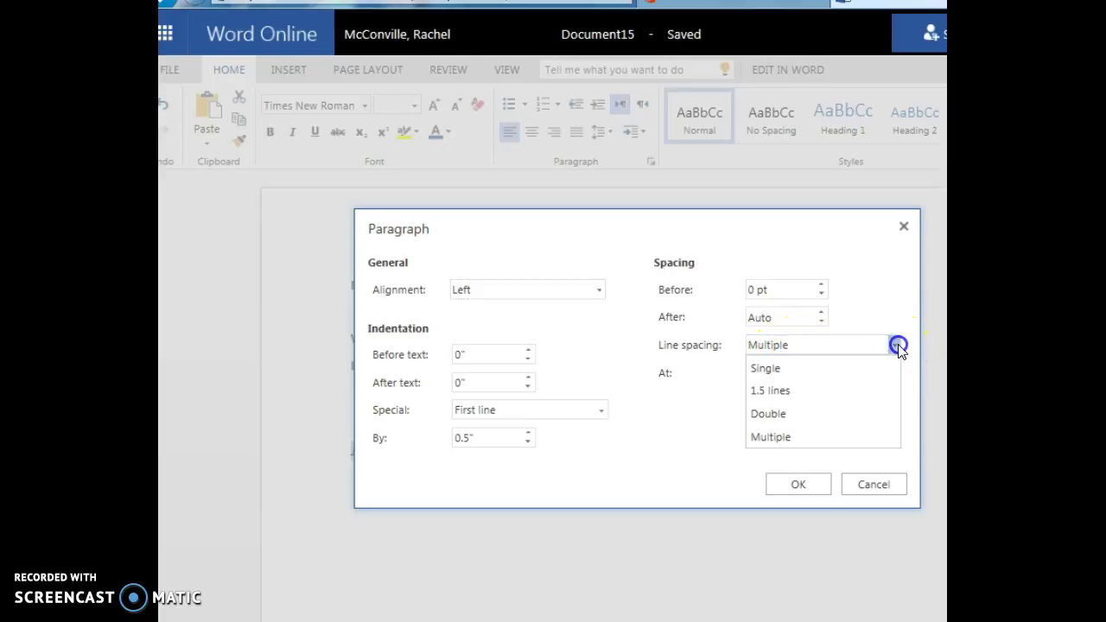
click(773, 412)
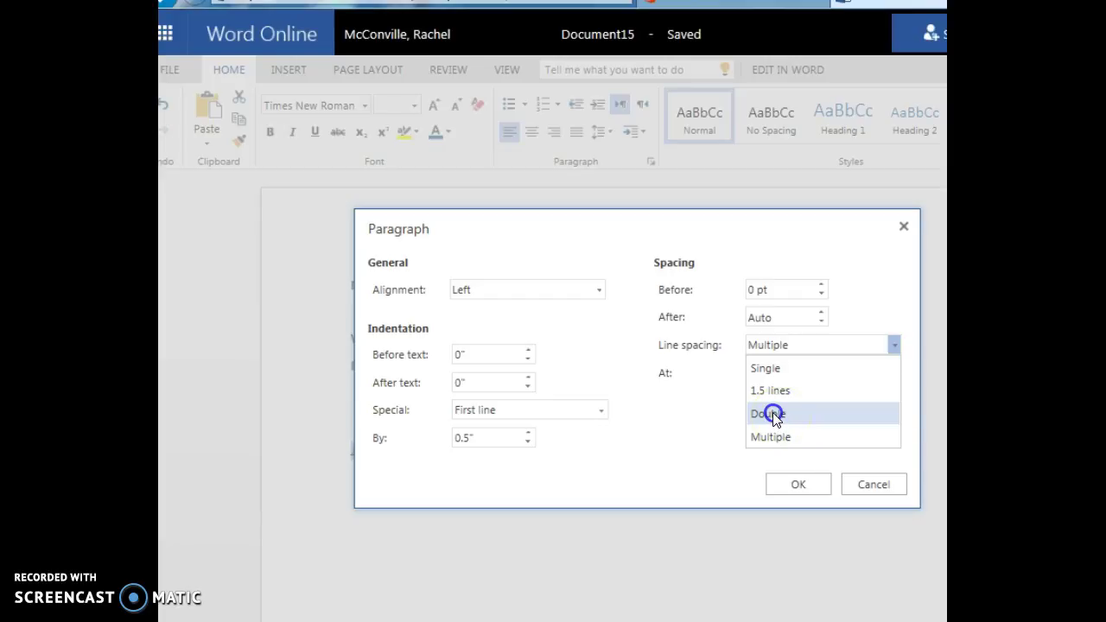
click(795, 481)
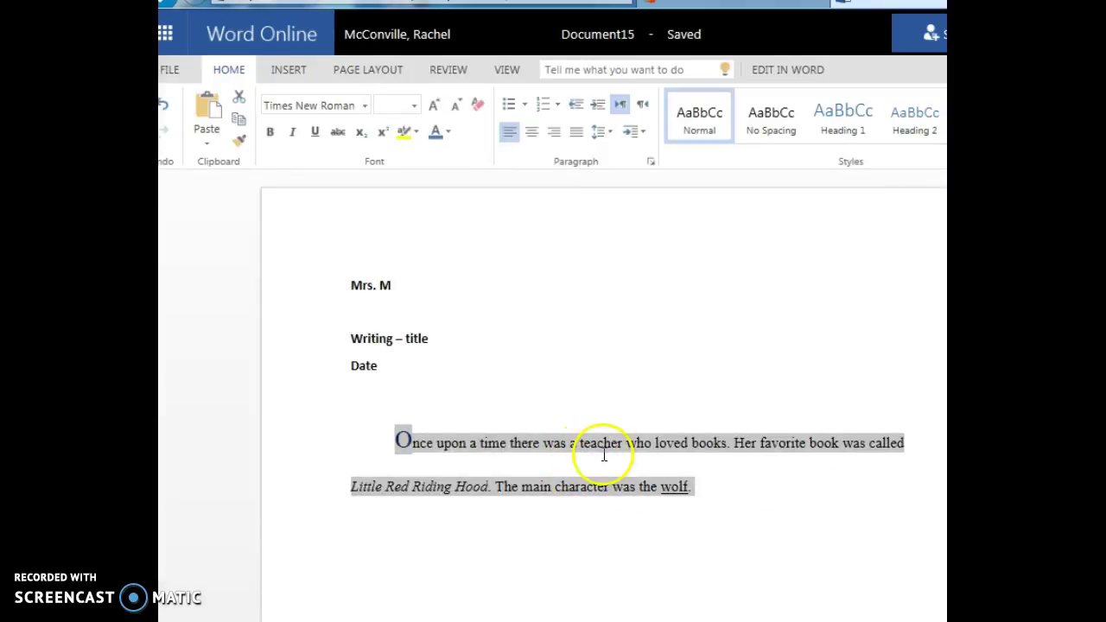
click(726, 486)
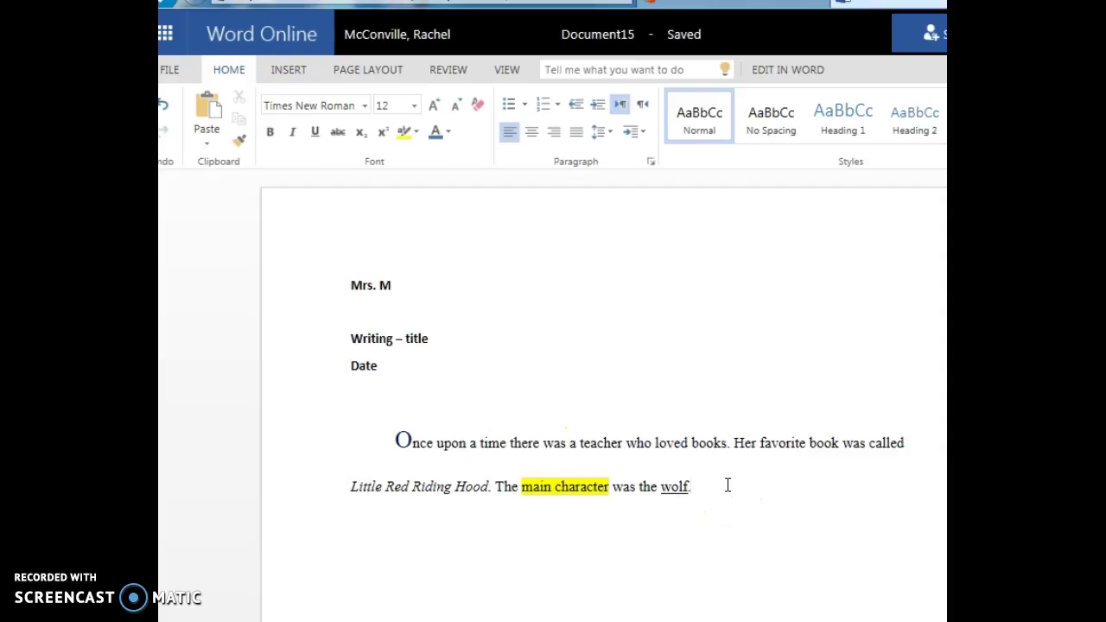
Try left, center, right and justified alignment one after another on the story paragraph
drag(403, 443, 678, 531)
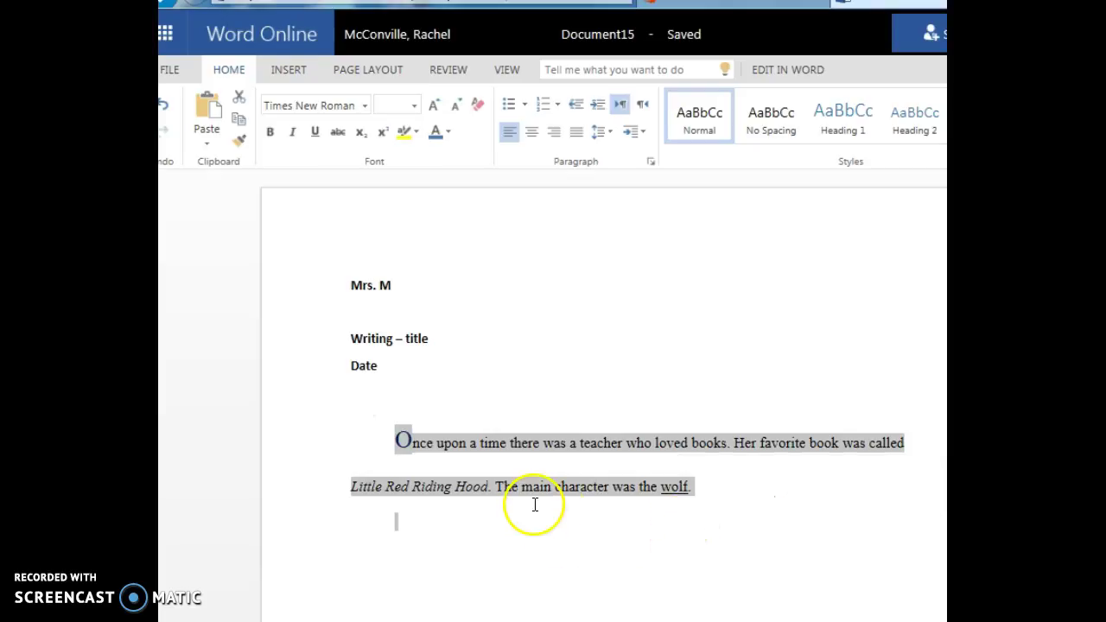
click(510, 132)
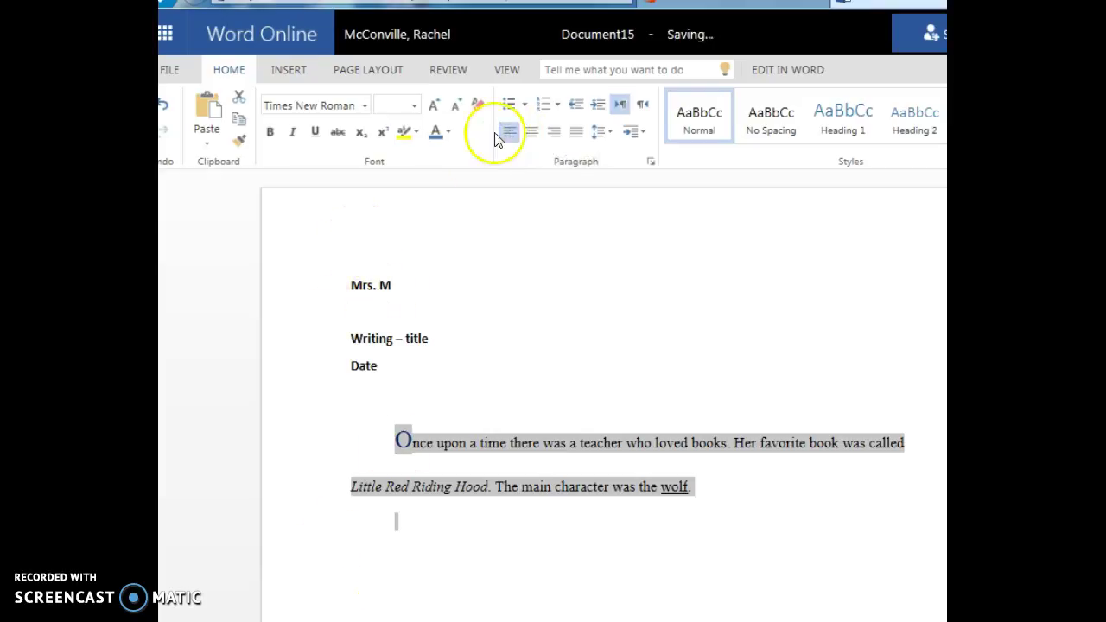
click(533, 132)
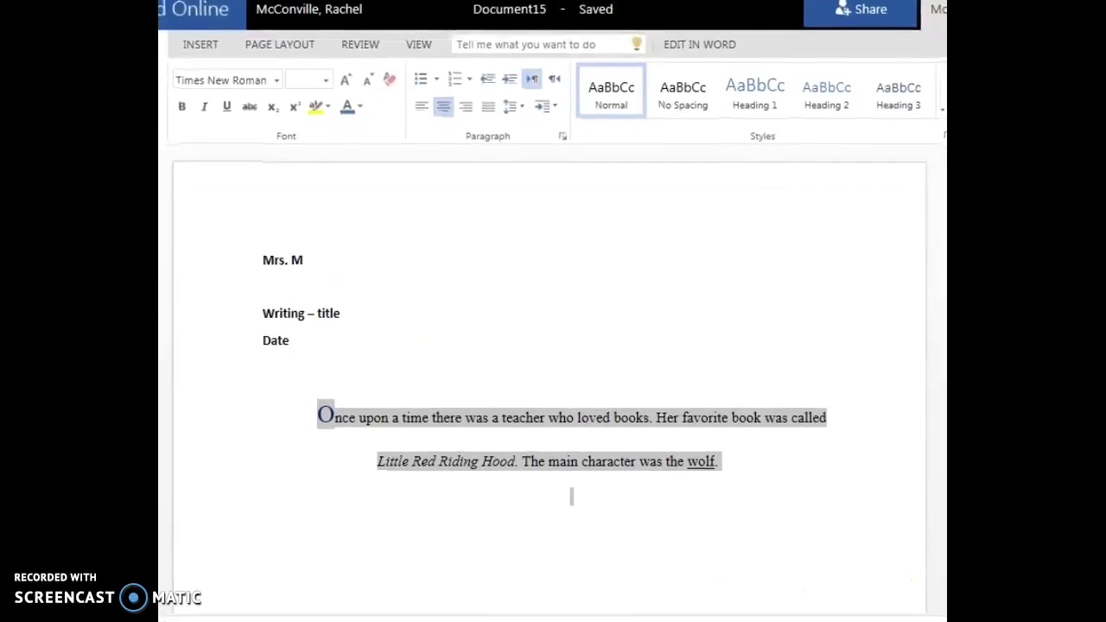
click(466, 108)
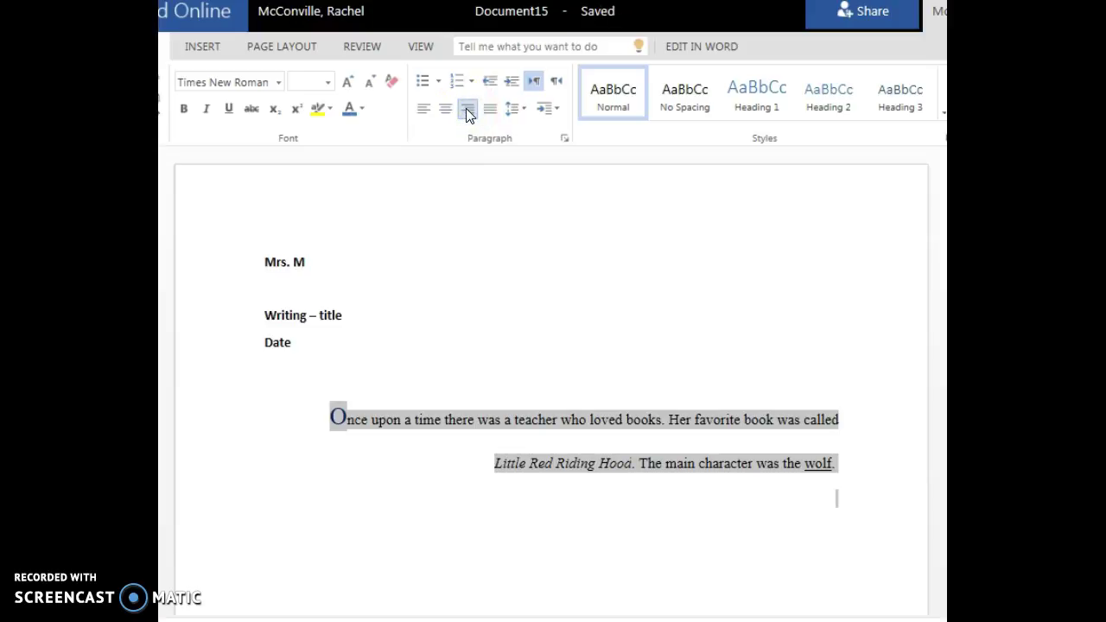
click(491, 108)
click(490, 111)
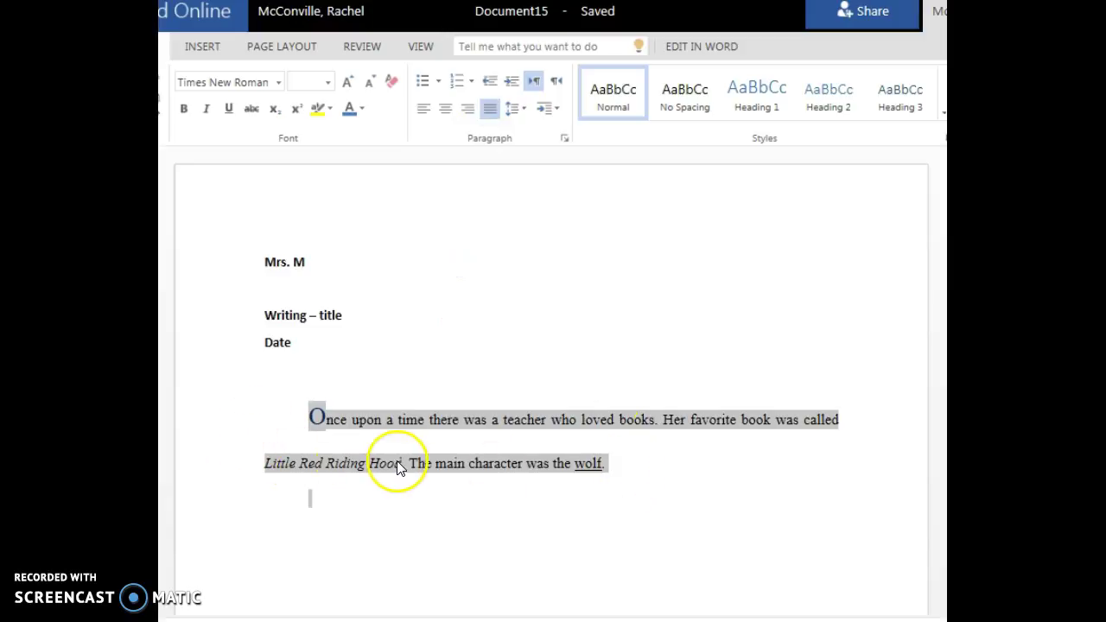
Add "There is alos a little girl in the story" at the end of the story paragraph
click(631, 465)
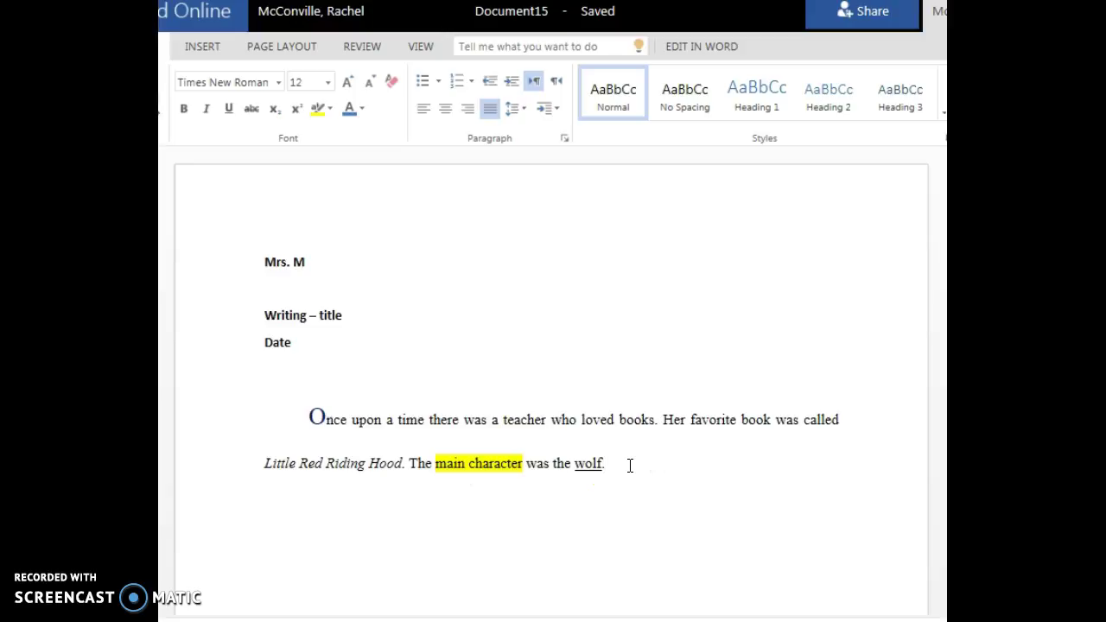
text(There are also)
key(BackSpace)
key(BackSpace)
key(BackSpace)
key(BackSpace)
text(is alos)
key(BackSpace)
key(BackSpace)
text(s a little girl in the story)
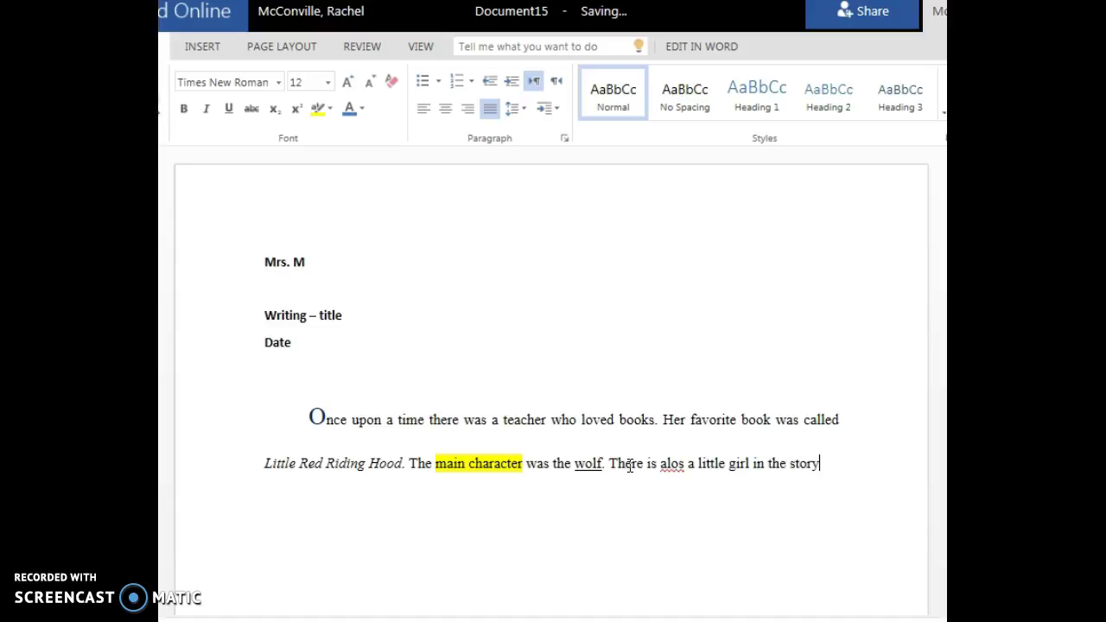
End the sentence with a period and continue the paragraph with "I almost forgot about her grandma as well."
text(.  I almsot)
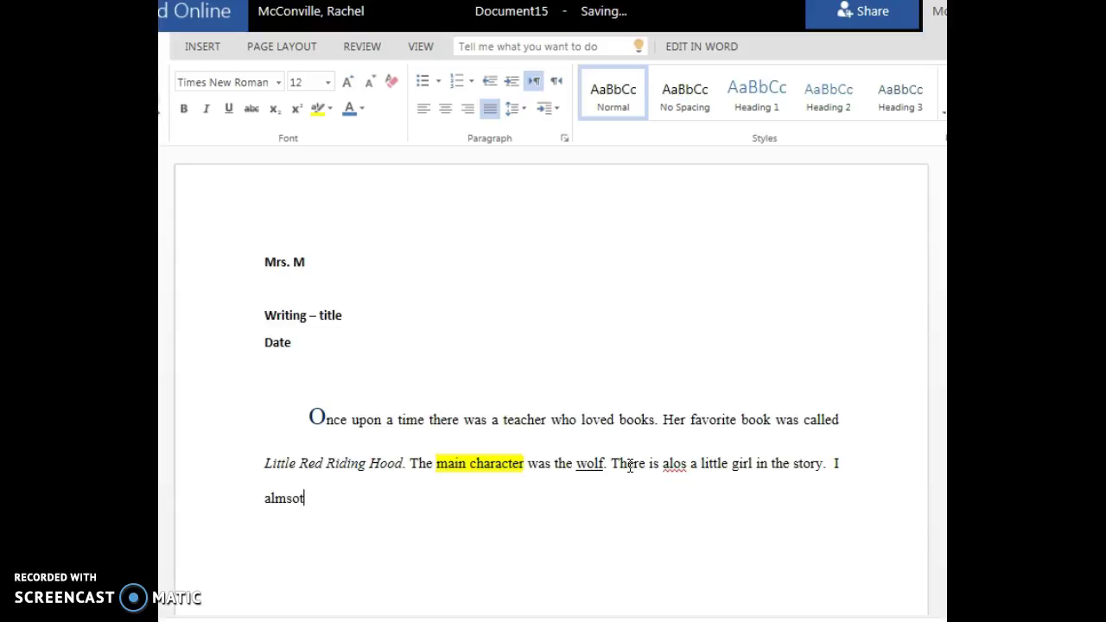
key(BackSpace)
key(BackSpace)
text(ost forgot about )
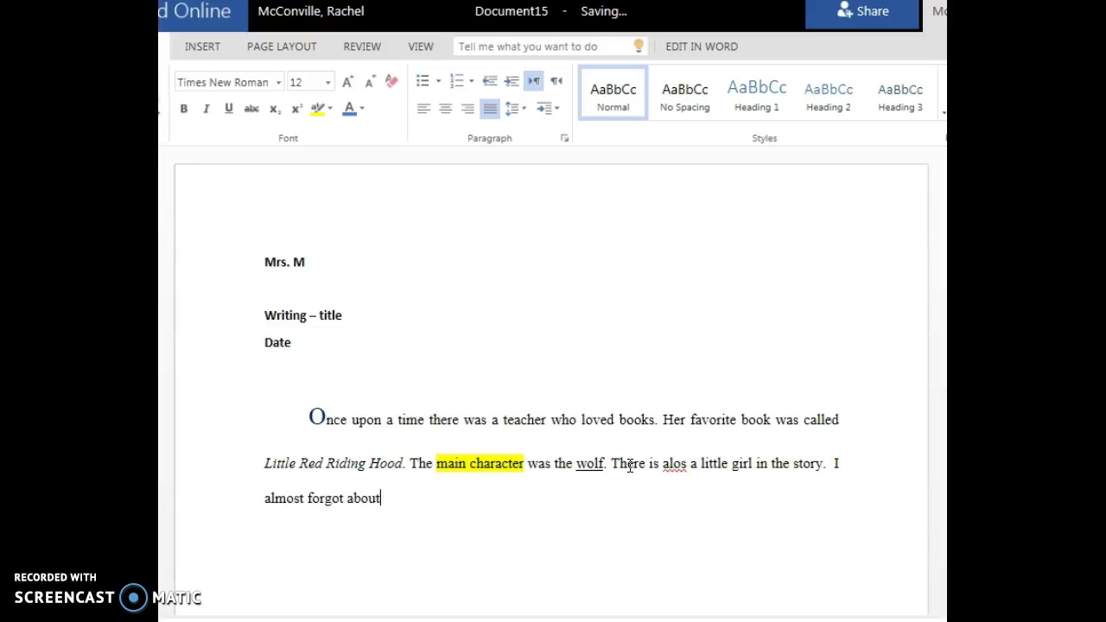
text(her grandma)
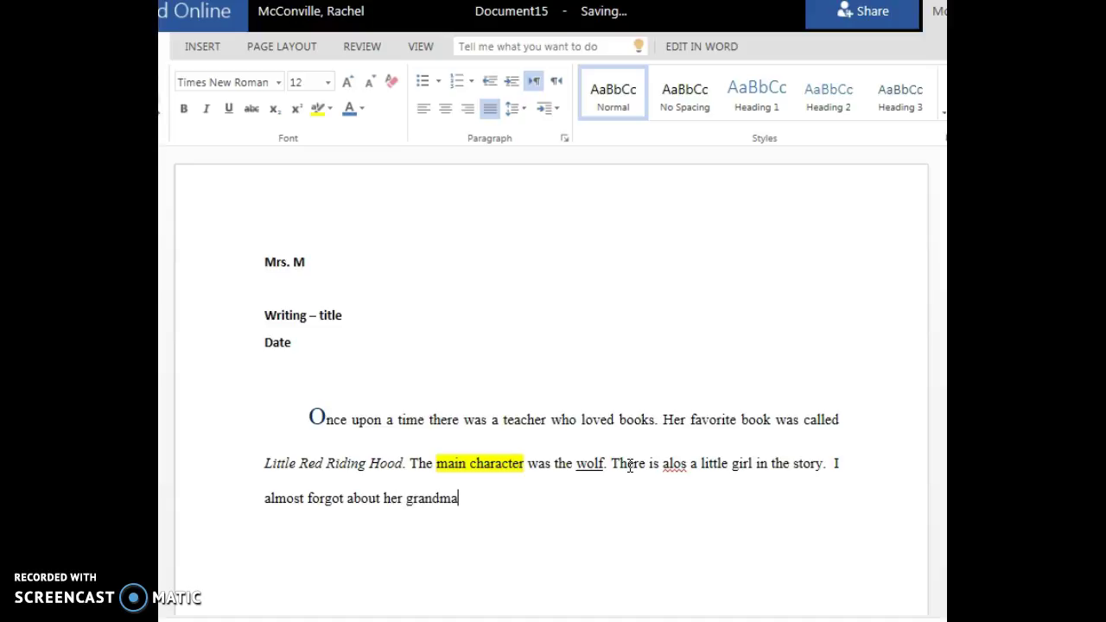
text( as well.)
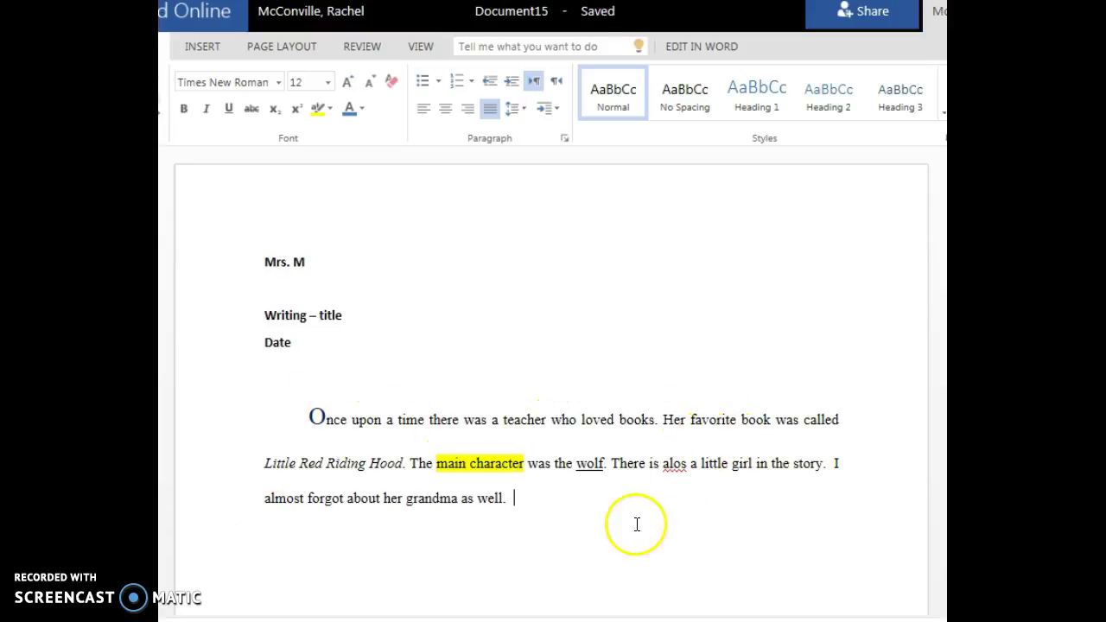
Left-align the entire story paragraph
drag(510, 508, 282, 412)
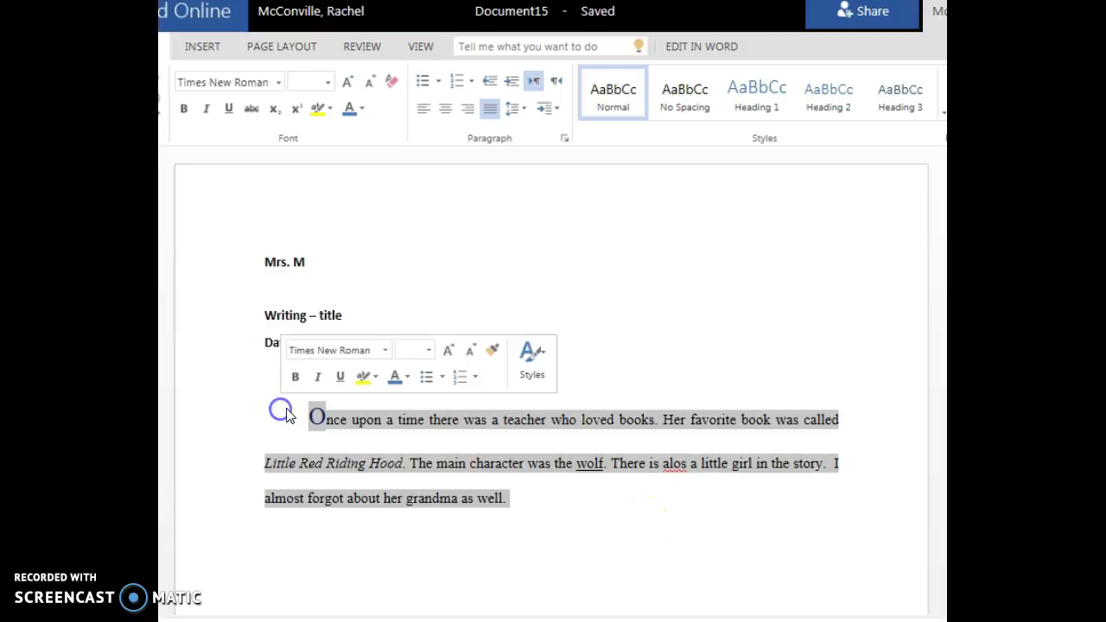
click(423, 116)
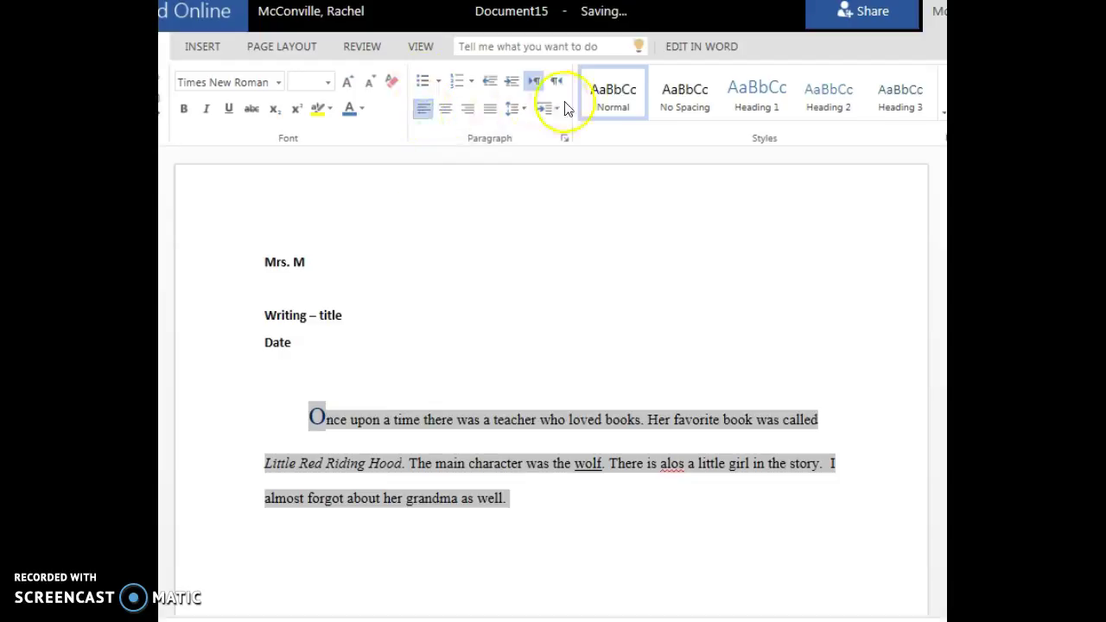
Start a new paragraph below the story paragraph reading "The wolf appear in many stories"
click(550, 502)
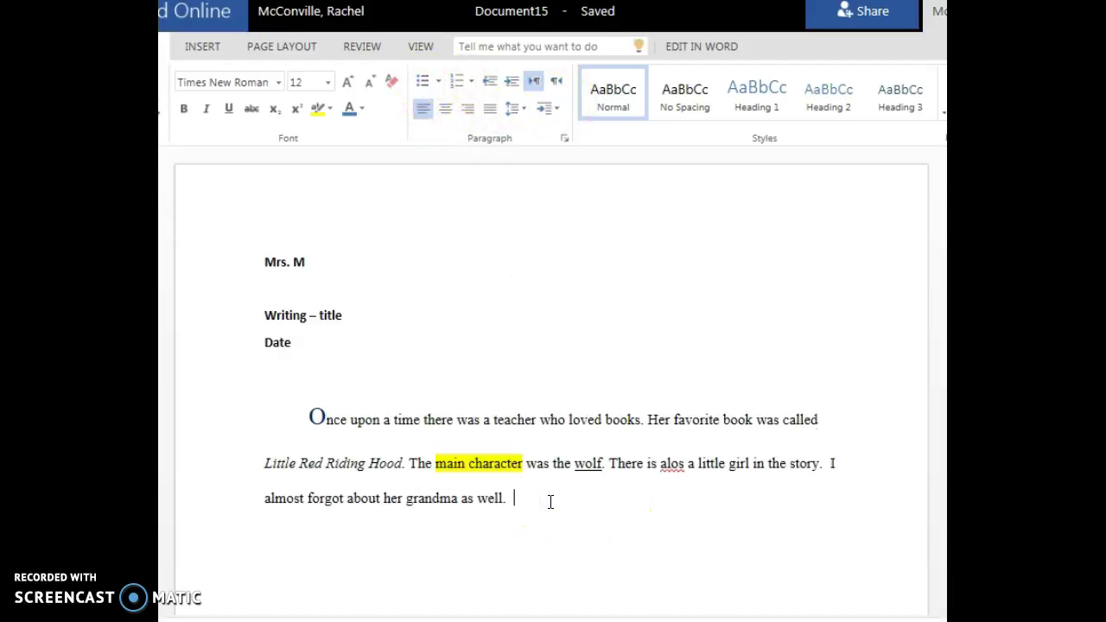
key(Return)
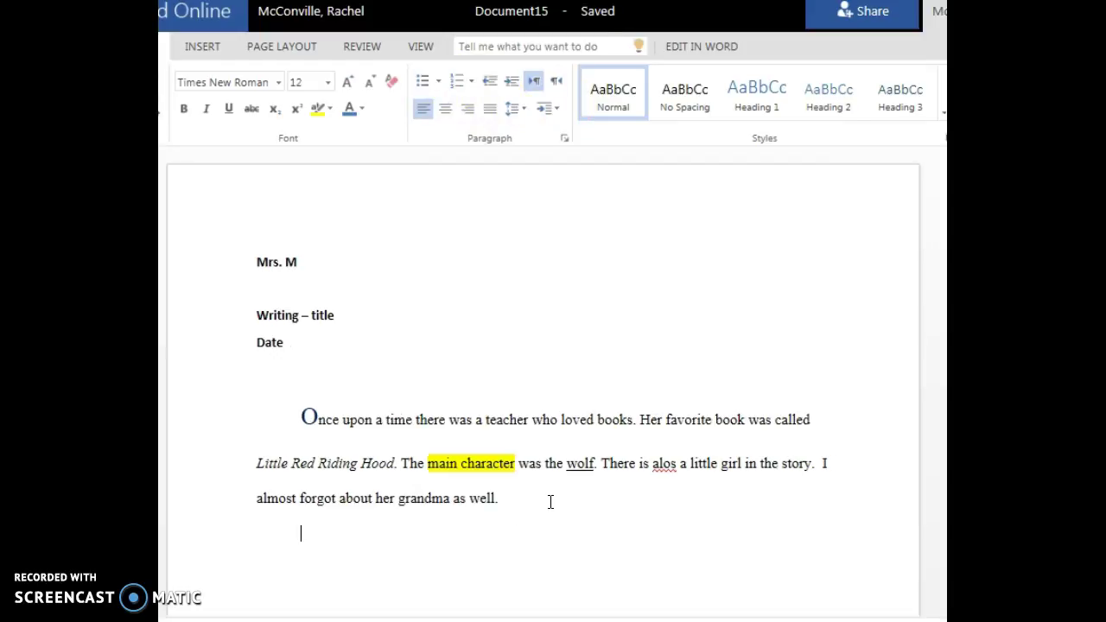
text(The wold)
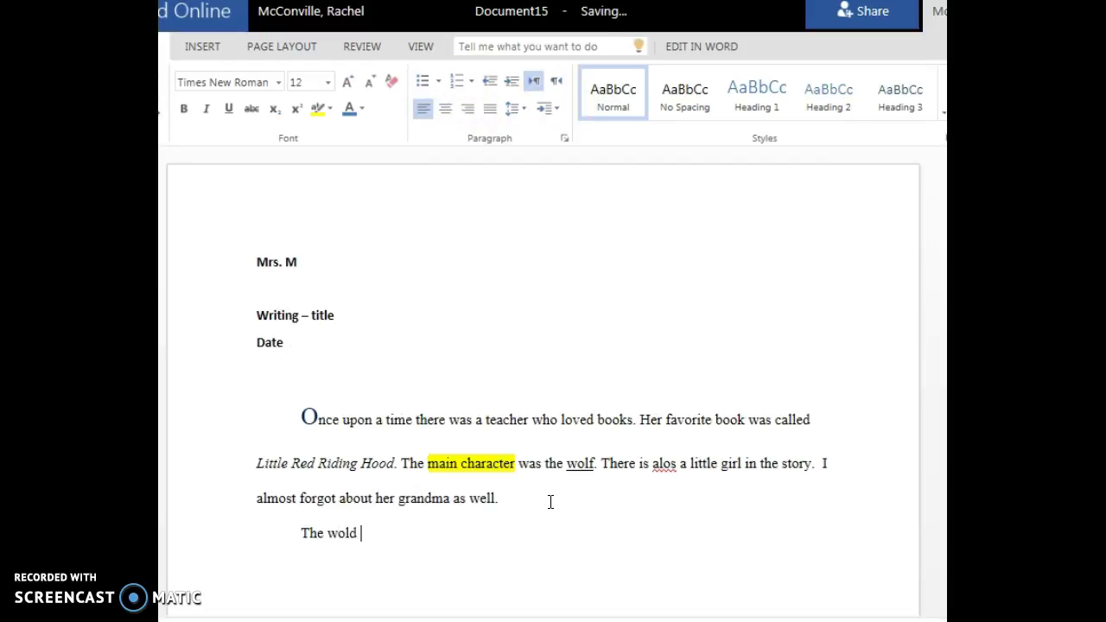
key(BackSpace)
key(BackSpace)
text(f)
text(pear in many st)
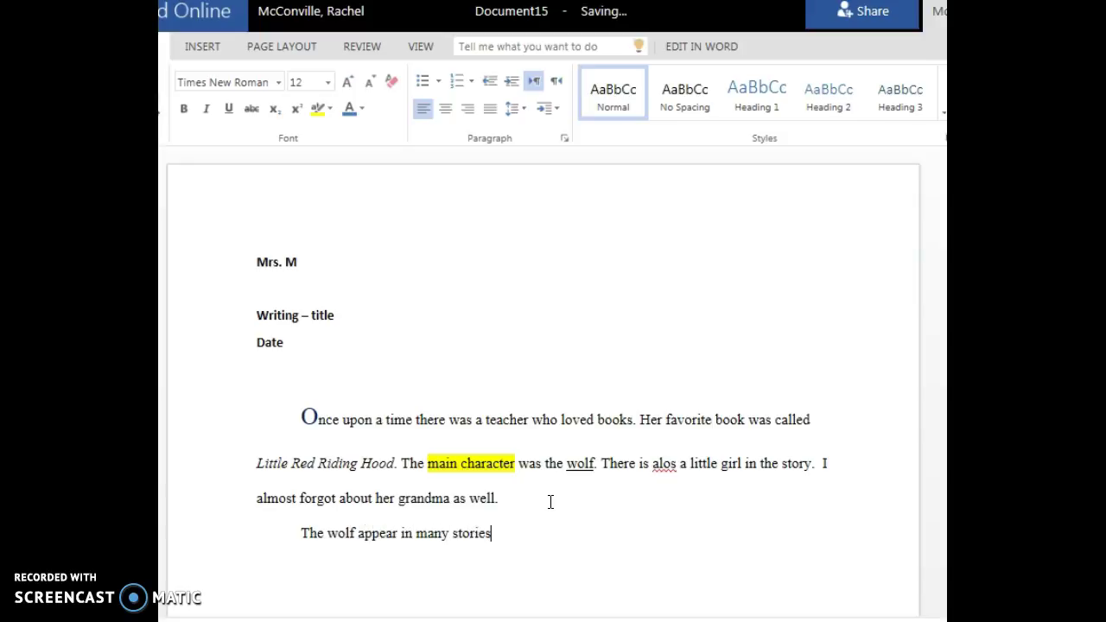
text(ories)
Add a bulleted list below the wolf sentence with the items "The Three Little Pigs" and "Little Red Riding Hood"
key(Return)
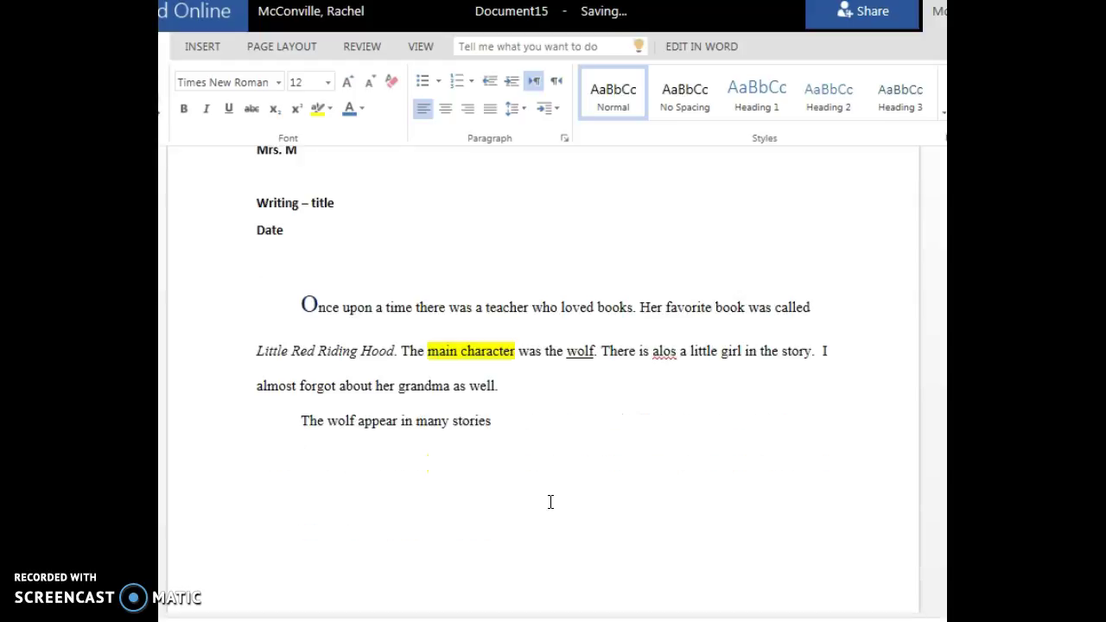
click(422, 76)
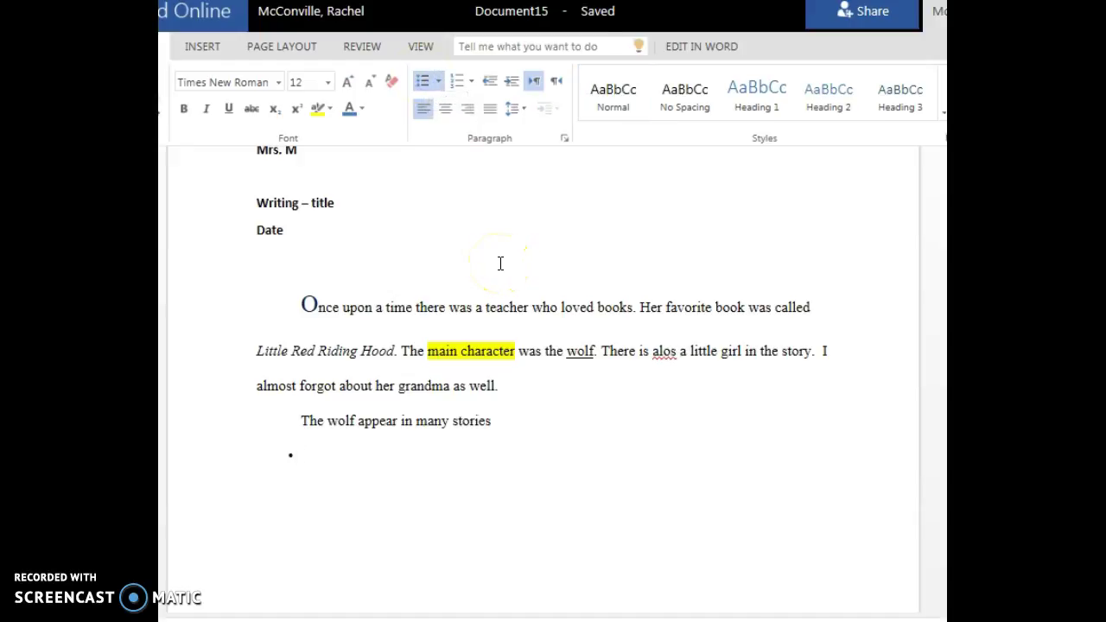
text(The T)
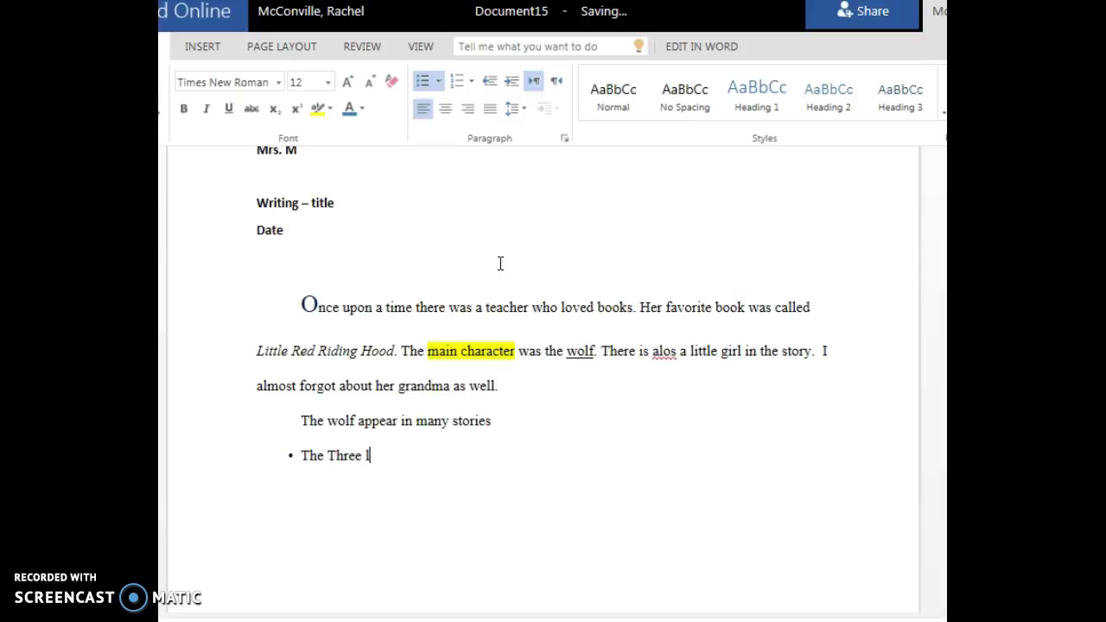
text(hree Little Pigs)
key(Return)
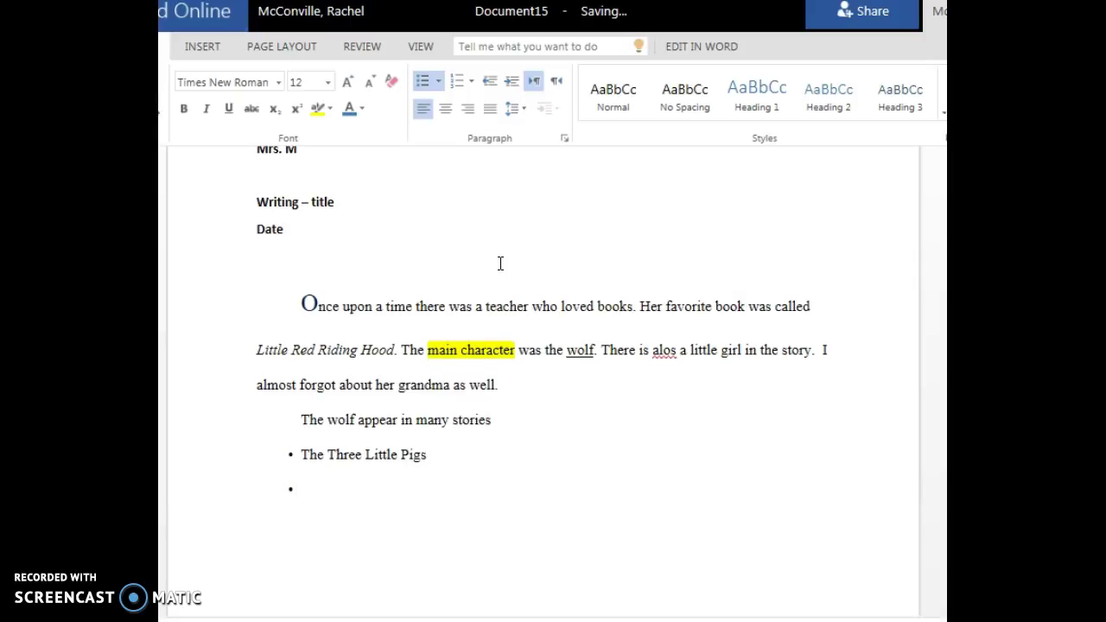
text(Little Red Riding Hood)
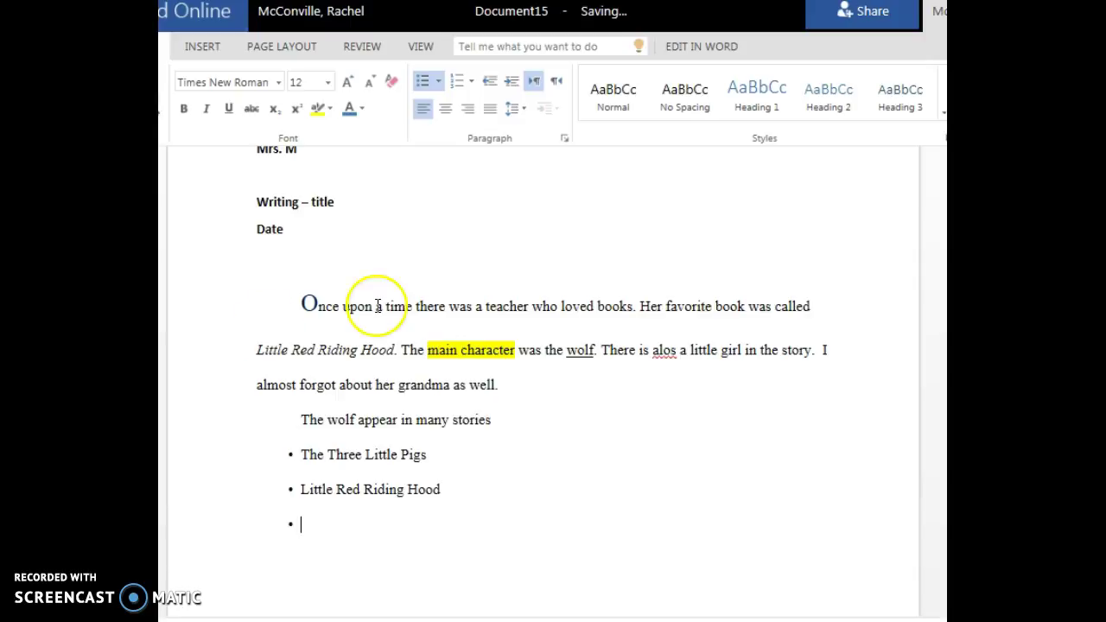
Restyle the two story-title list items with hollow bullets and subsequently with square bullets
drag(443, 490, 286, 463)
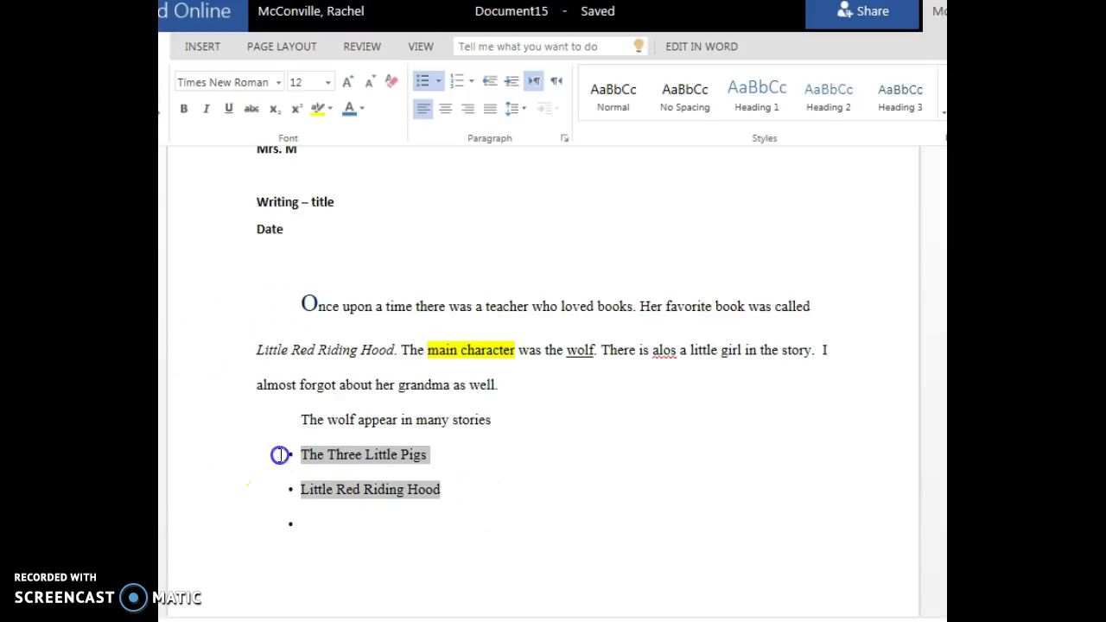
click(439, 80)
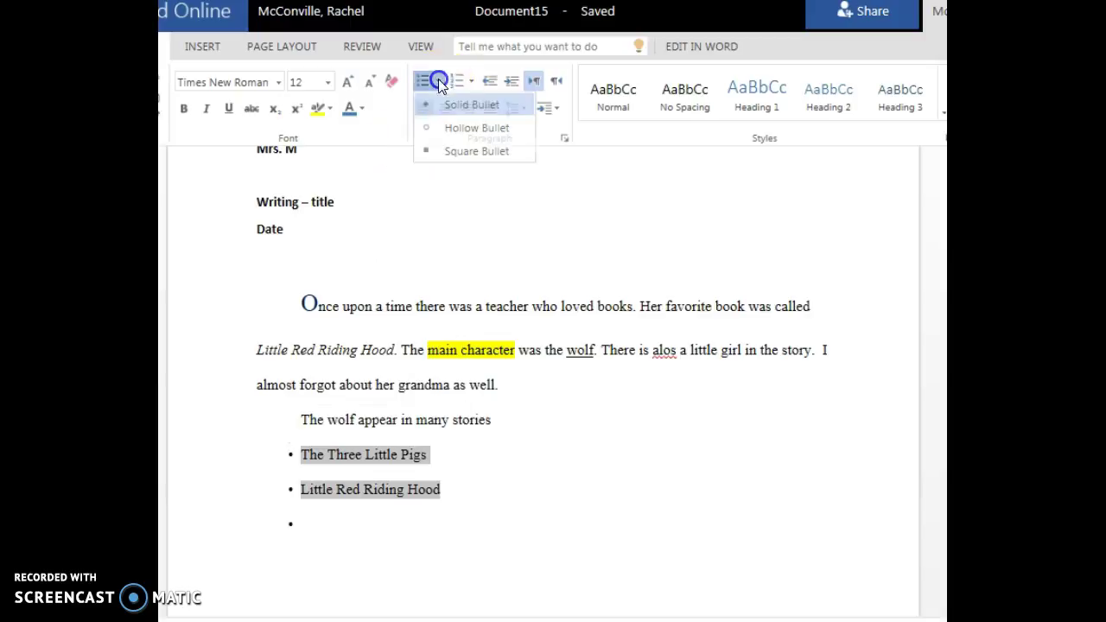
click(447, 129)
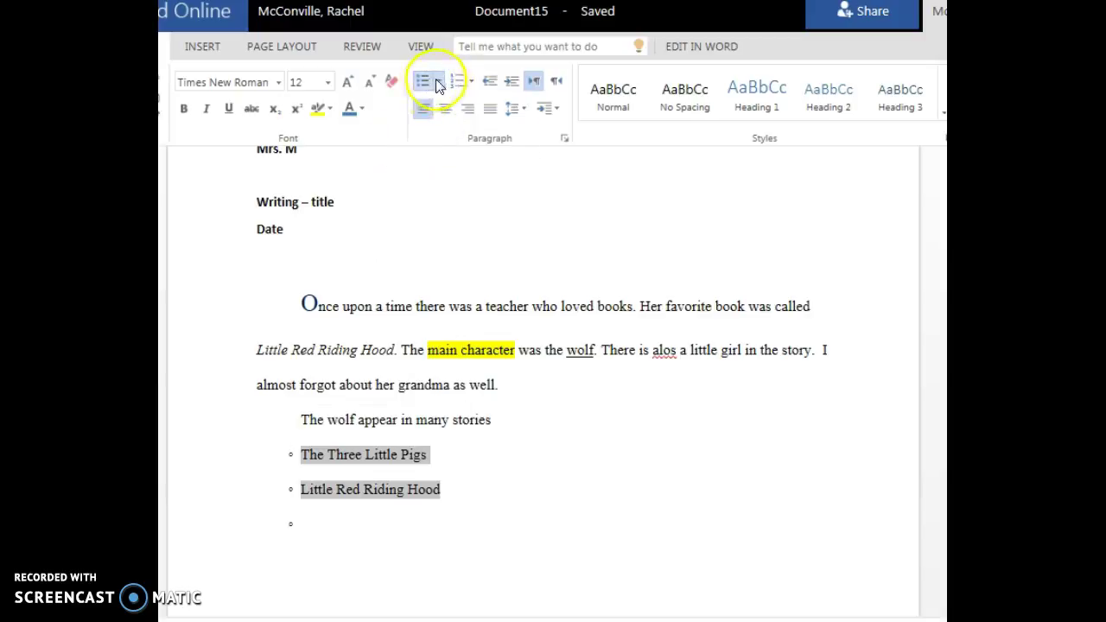
click(439, 81)
click(447, 153)
Convert the story-title list to a numbered list and set its numbering format to a., b., c., d
click(463, 82)
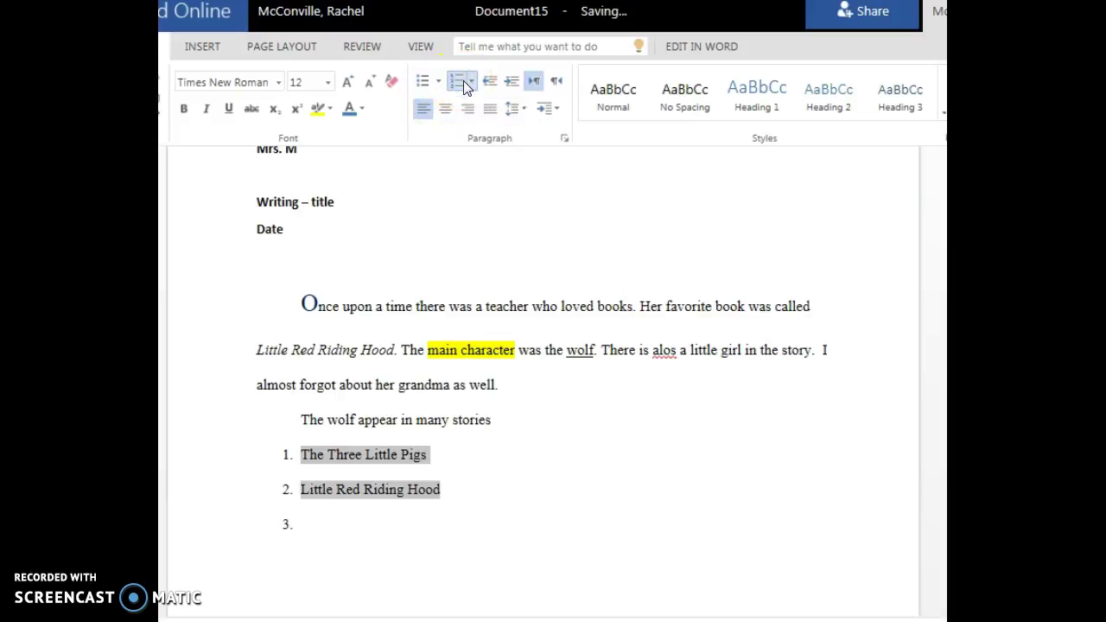
click(471, 82)
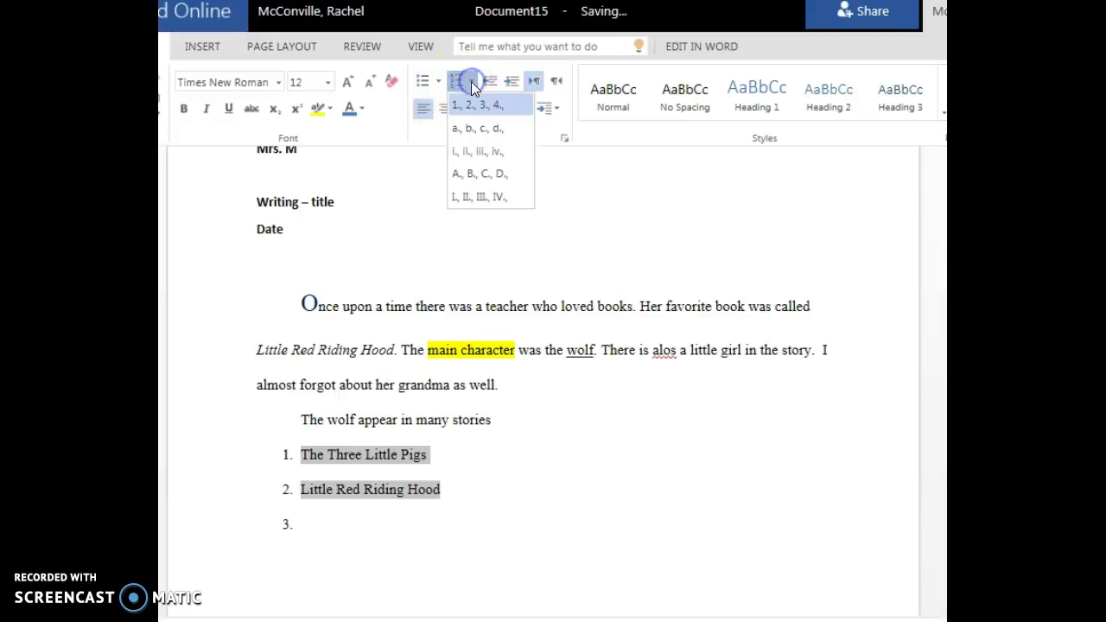
click(474, 128)
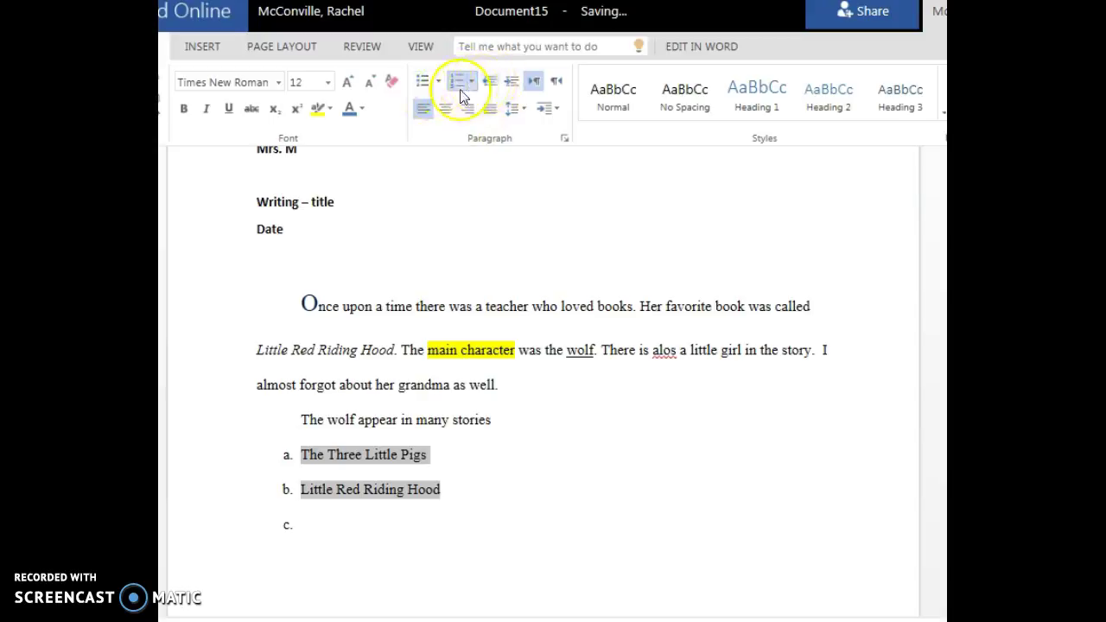
Change the story-title list to solid bullets
click(438, 81)
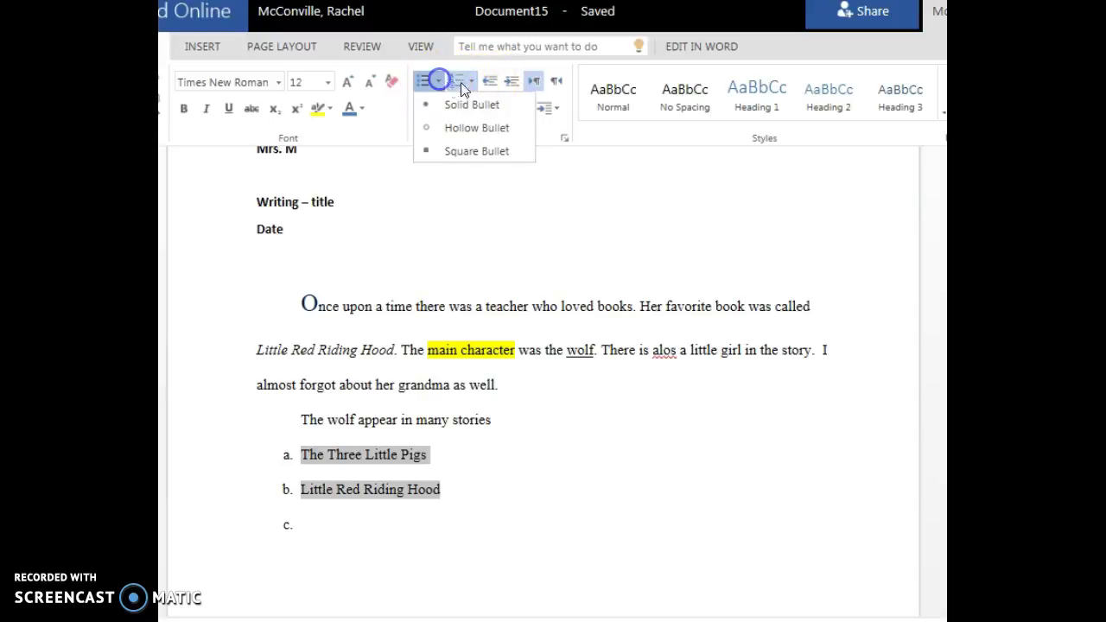
click(452, 102)
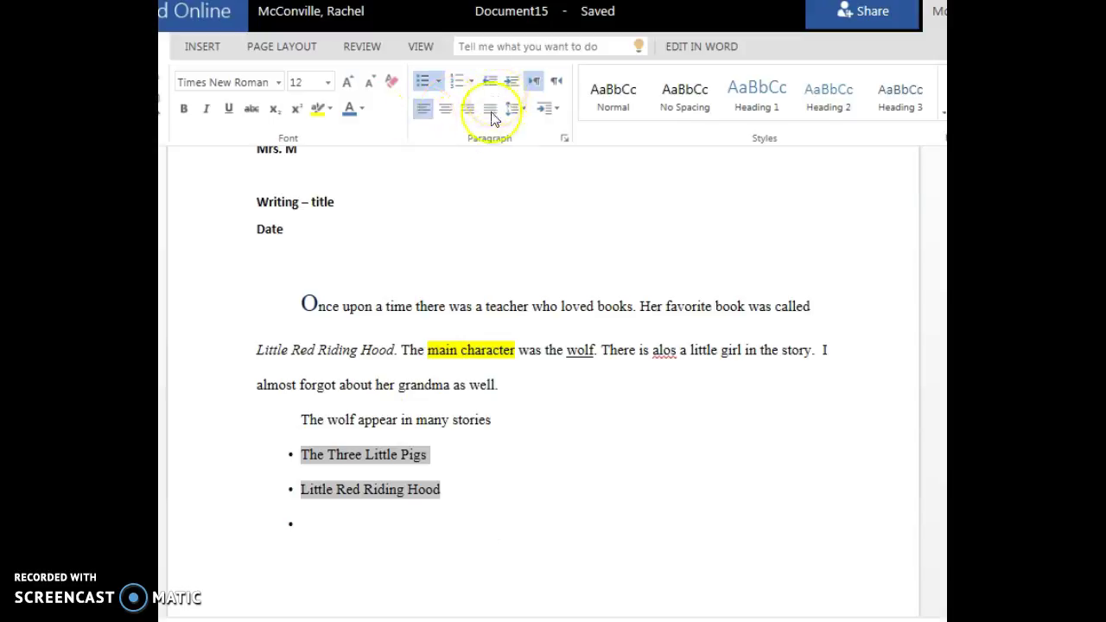
Review the alignment, indentation and spacing settings of the bulleted items in the Paragraph dialog and accept them as they are
click(564, 139)
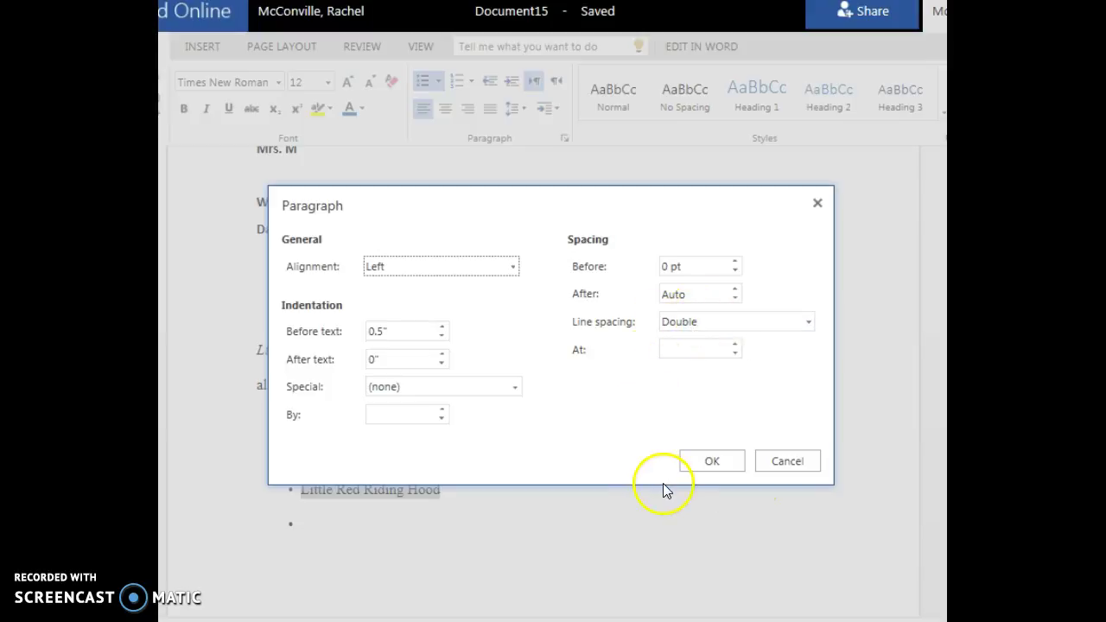
click(712, 462)
click(711, 462)
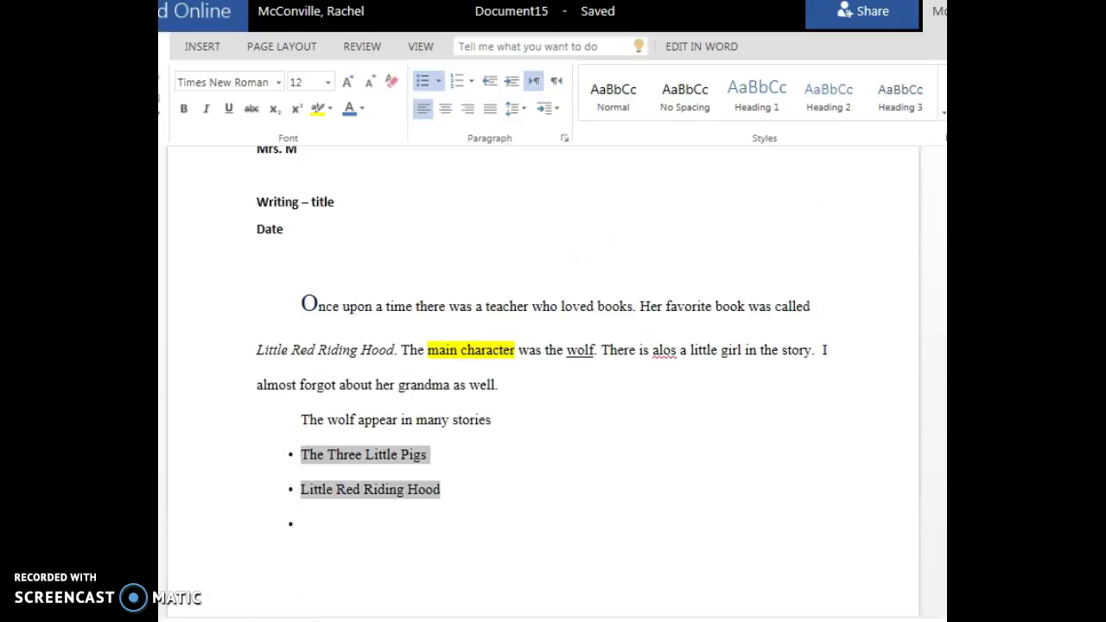